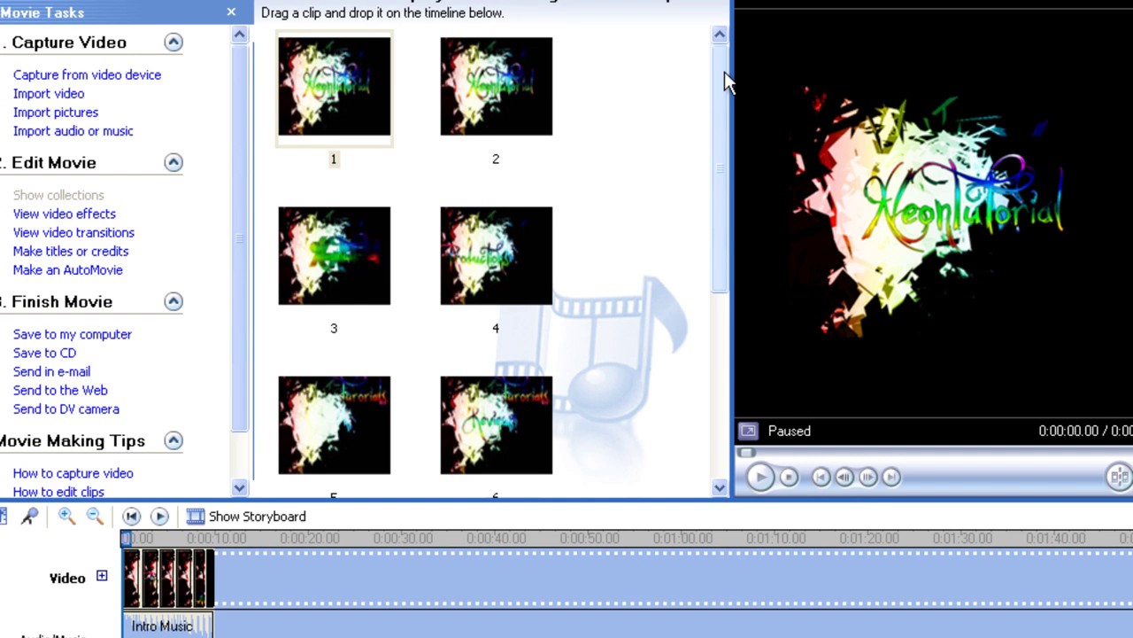
- Select the first NeonTutorial clip in Movie Maker and scroll through the collection
{"action": "left_click", "coordinate": [722, 88]}
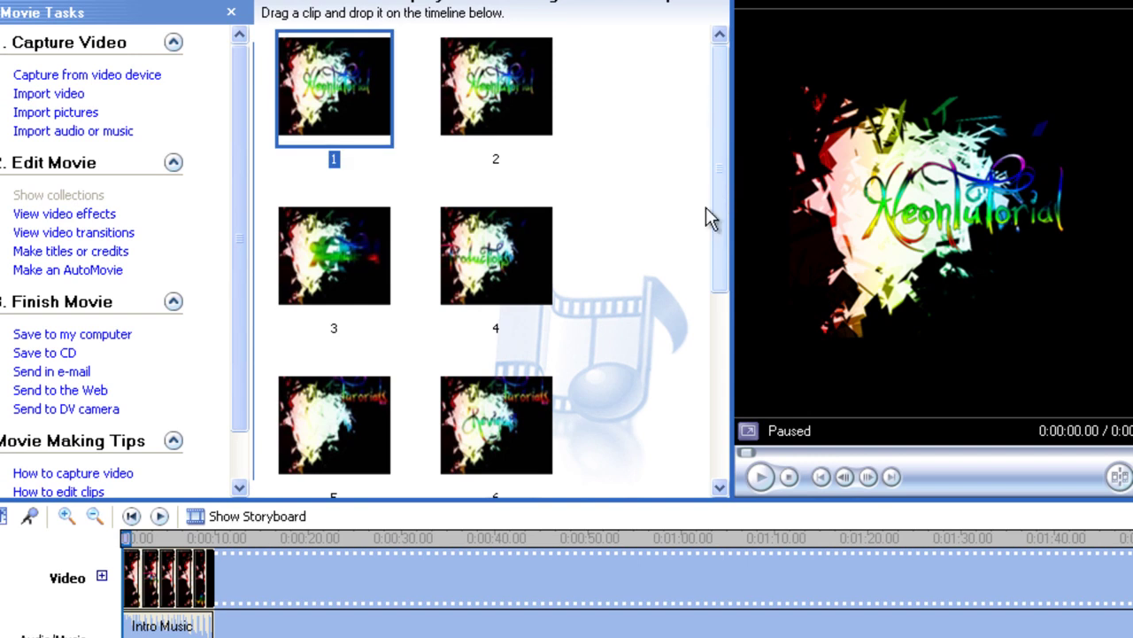
{"action": "scroll", "coordinate": [673, 248], "scroll_direction": "down", "scroll_amount": 2}
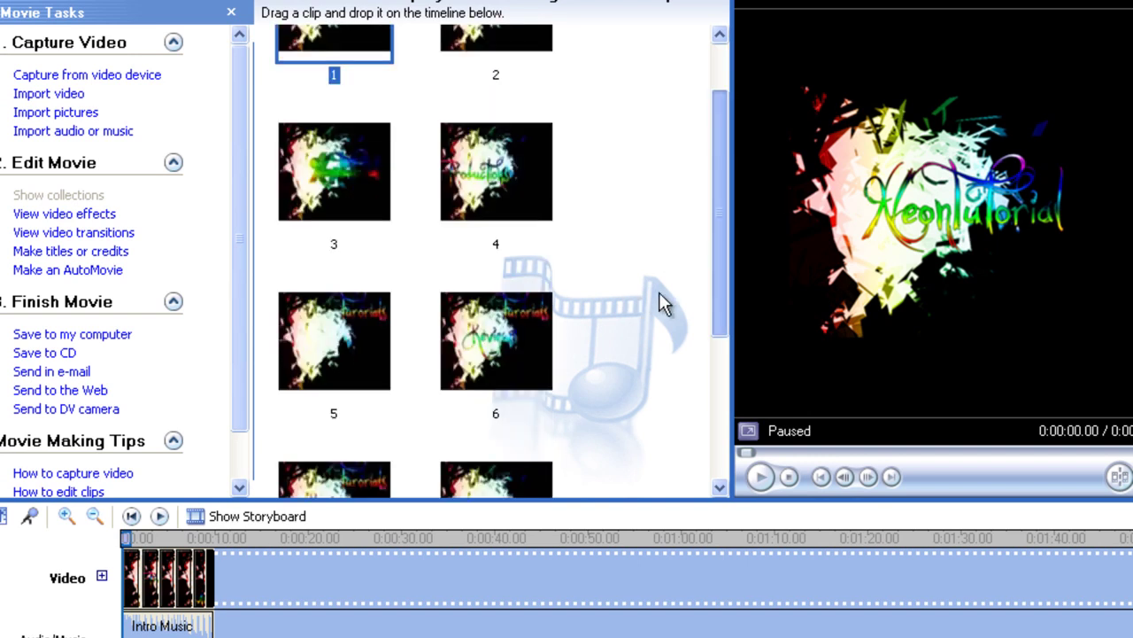
{"action": "scroll", "coordinate": [673, 292], "scroll_direction": "down", "scroll_amount": 5}
{"action": "scroll", "coordinate": [615, 303], "scroll_direction": "down", "scroll_amount": 1}
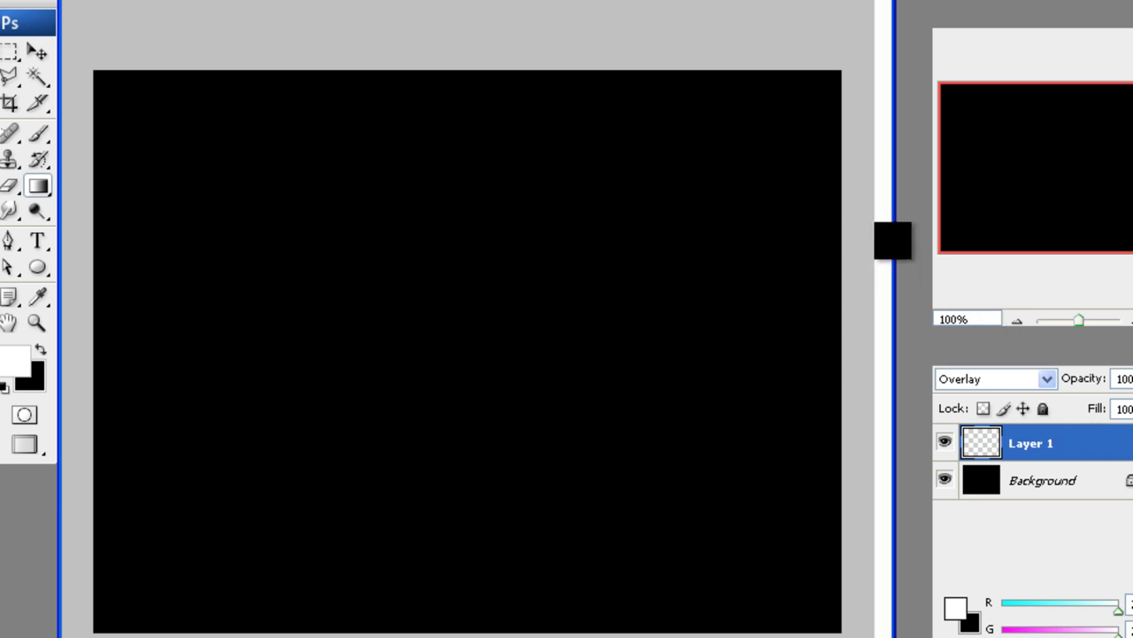
- Draw a left-to-right transparent rainbow gradient across the Overlay Layer 1
{"action": "left_click_drag", "start_coordinate": [1080, 441], "coordinate": [813, 327]}
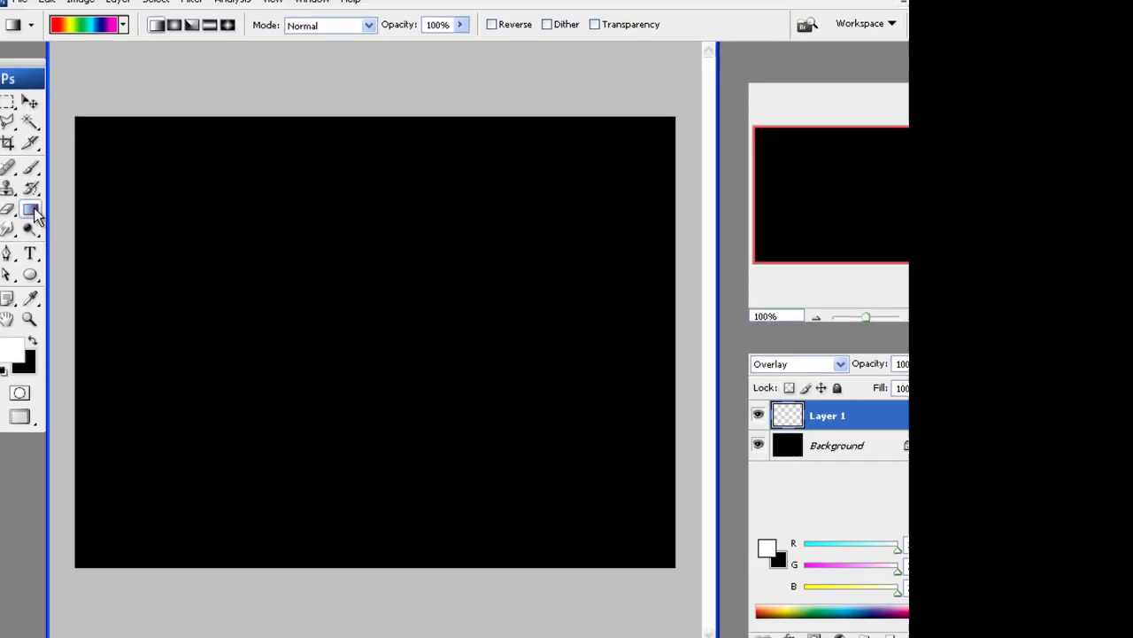
{"action": "left_click", "coordinate": [30, 214]}
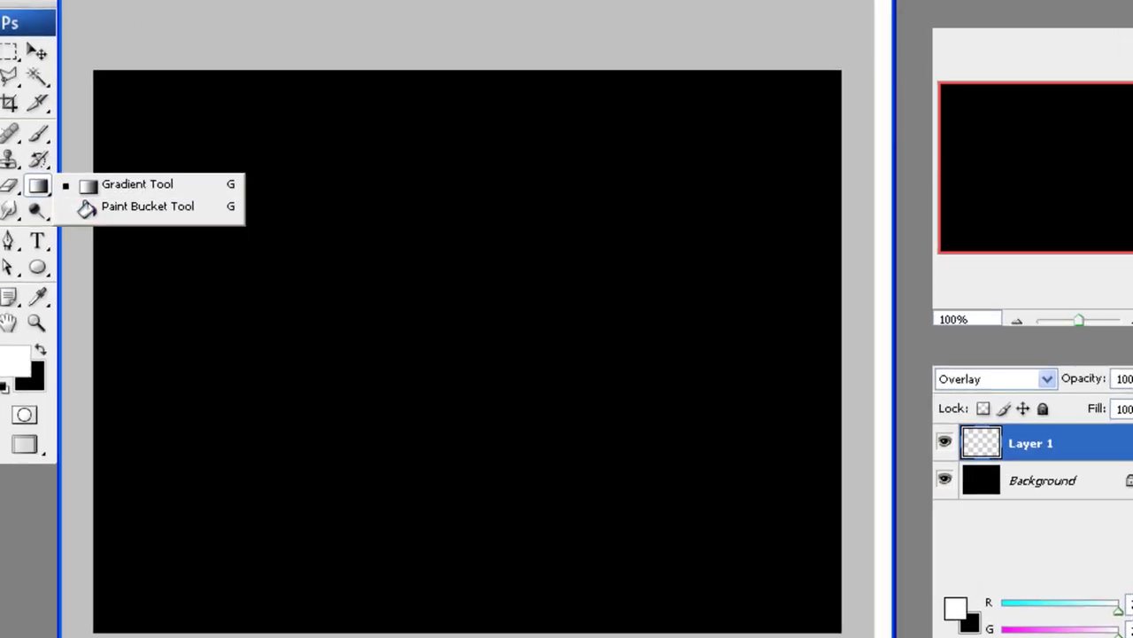
{"action": "left_click", "coordinate": [137, 183]}
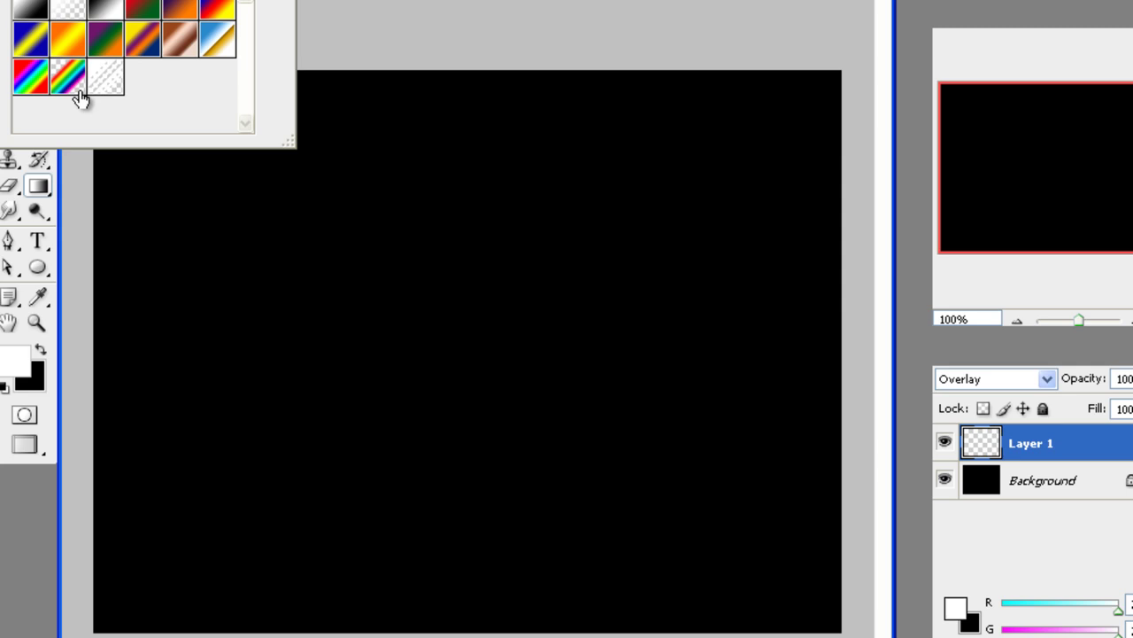
{"action": "left_click", "coordinate": [69, 79]}
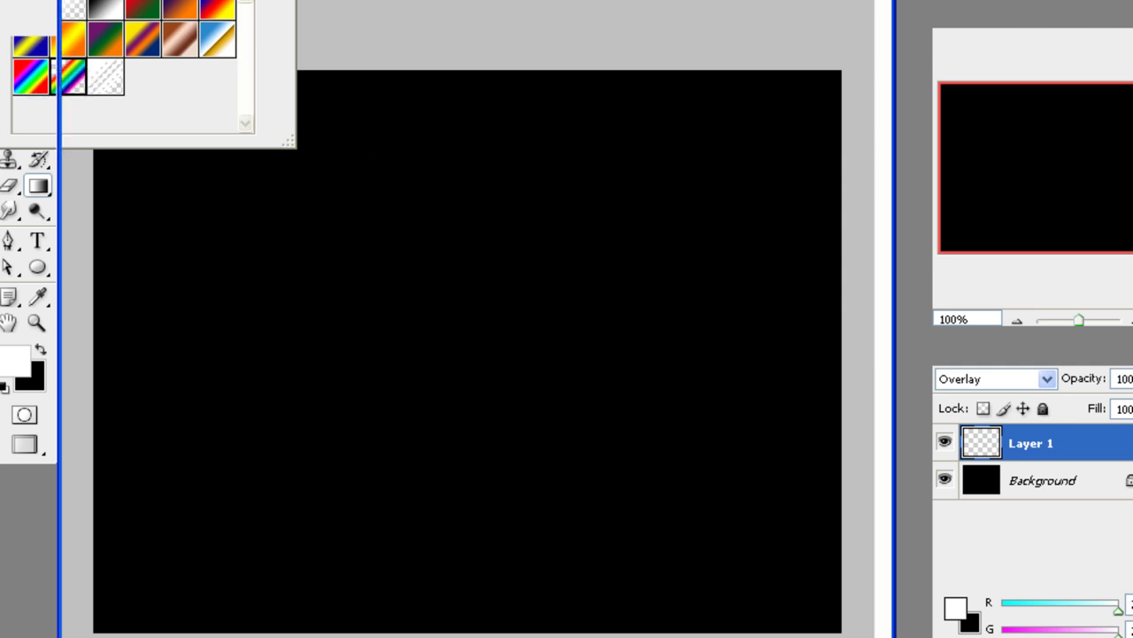
{"action": "key", "text": "Return"}
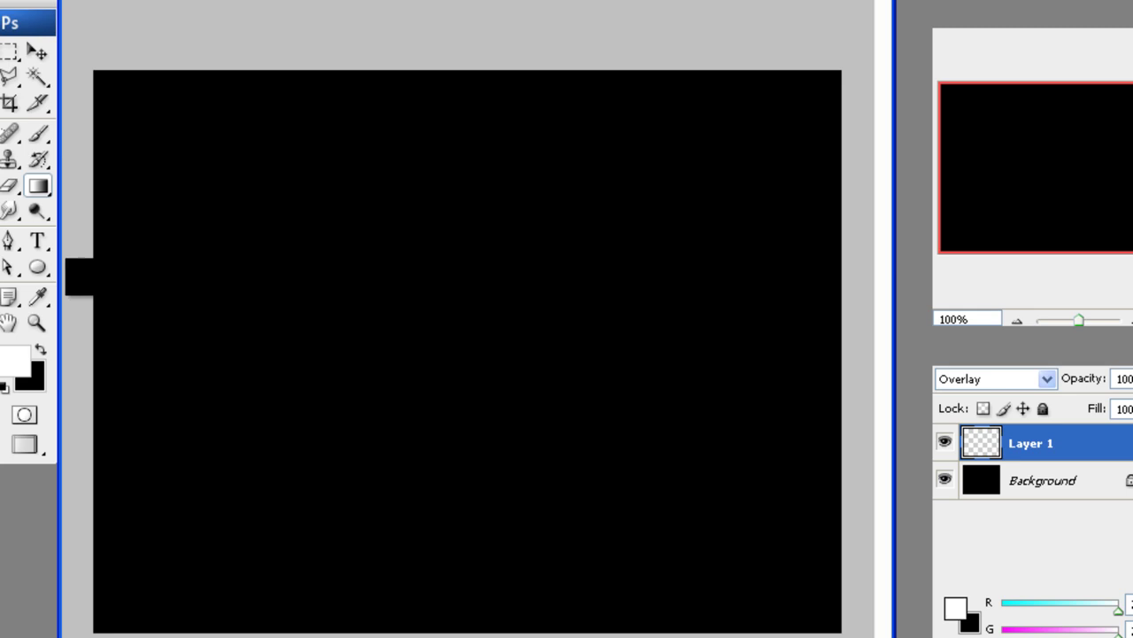
{"action": "left_click_drag", "start_coordinate": [76, 274], "coordinate": [634, 336]}
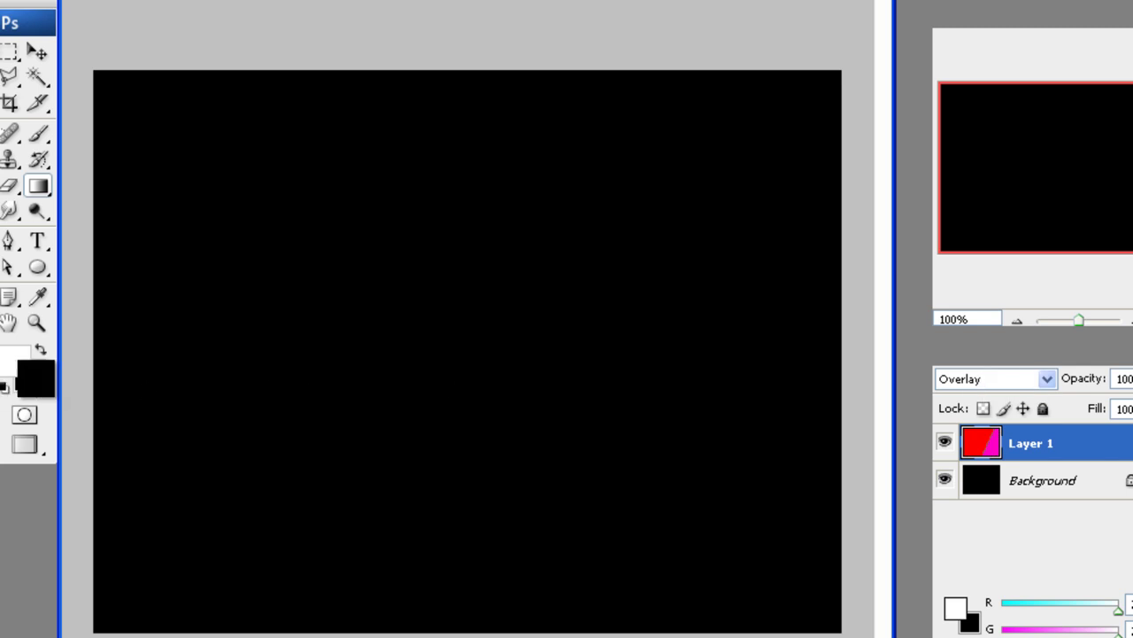
{"action": "mouse_move", "coordinate": [76, 375]}
{"action": "left_mouse_down"}
{"action": "mouse_move", "coordinate": [941, 373]}
{"action": "mouse_move", "coordinate": [857, 389]}
{"action": "left_mouse_up"}
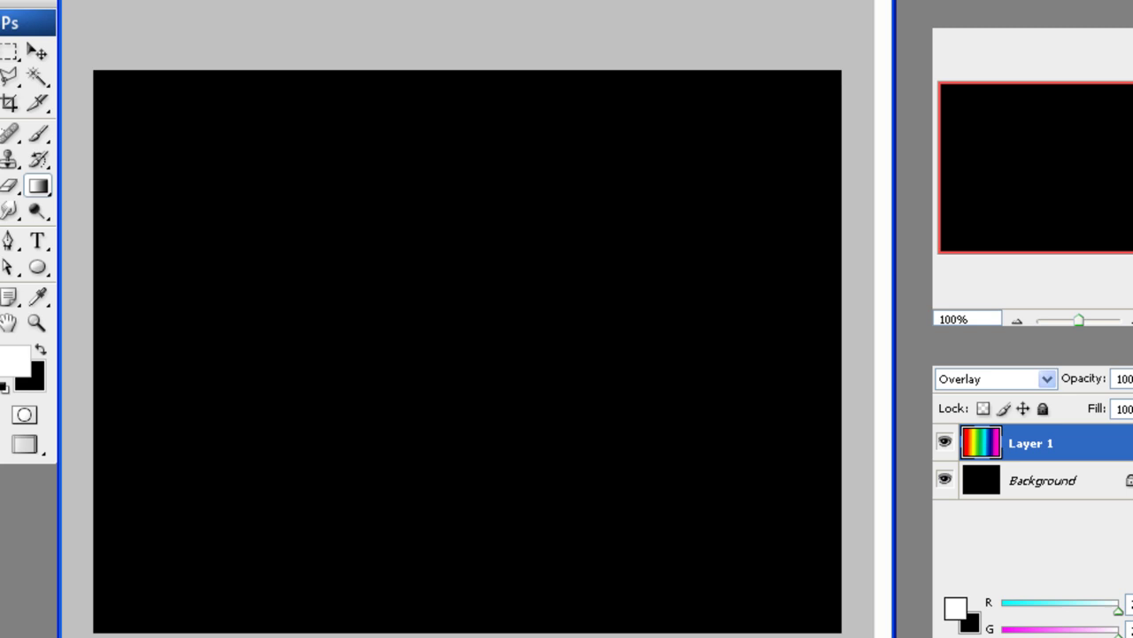
- Add a new Layer 2 and move it beneath the rainbow Layer 1
{"action": "key", "text": "shift+alt+n"}
{"action": "key", "text": "ctrl+shift+alt+n"}
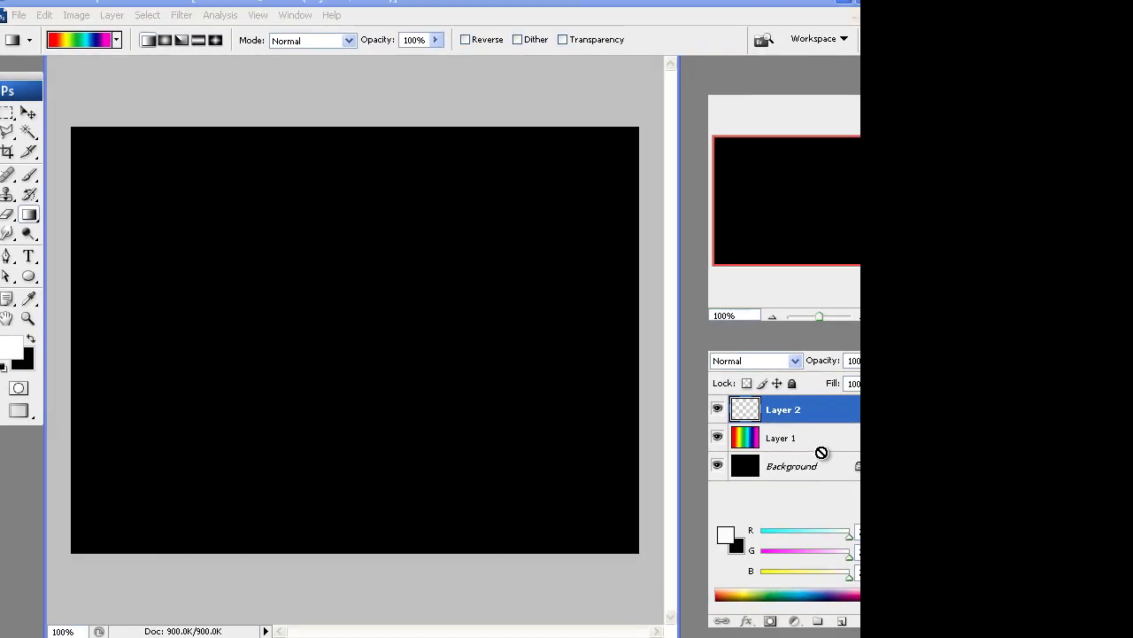
{"action": "left_click_drag", "start_coordinate": [822, 453], "coordinate": [816, 452]}
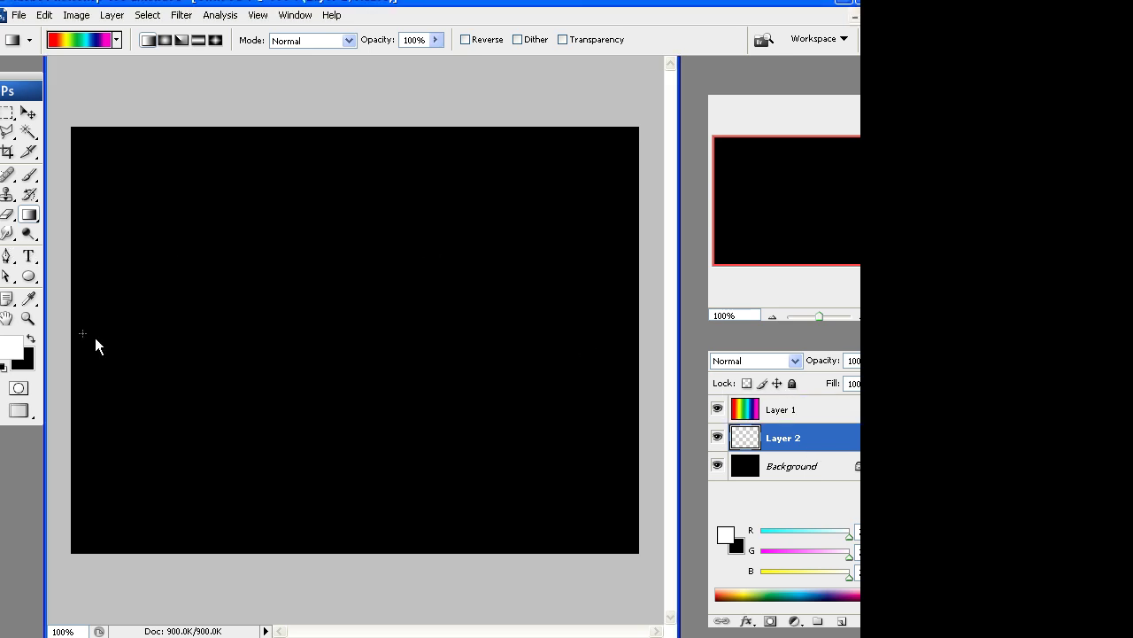
- Pick a Brush preset, trying the 734 px shard splatter, then the 45 px soft round
{"action": "left_click", "coordinate": [29, 175]}
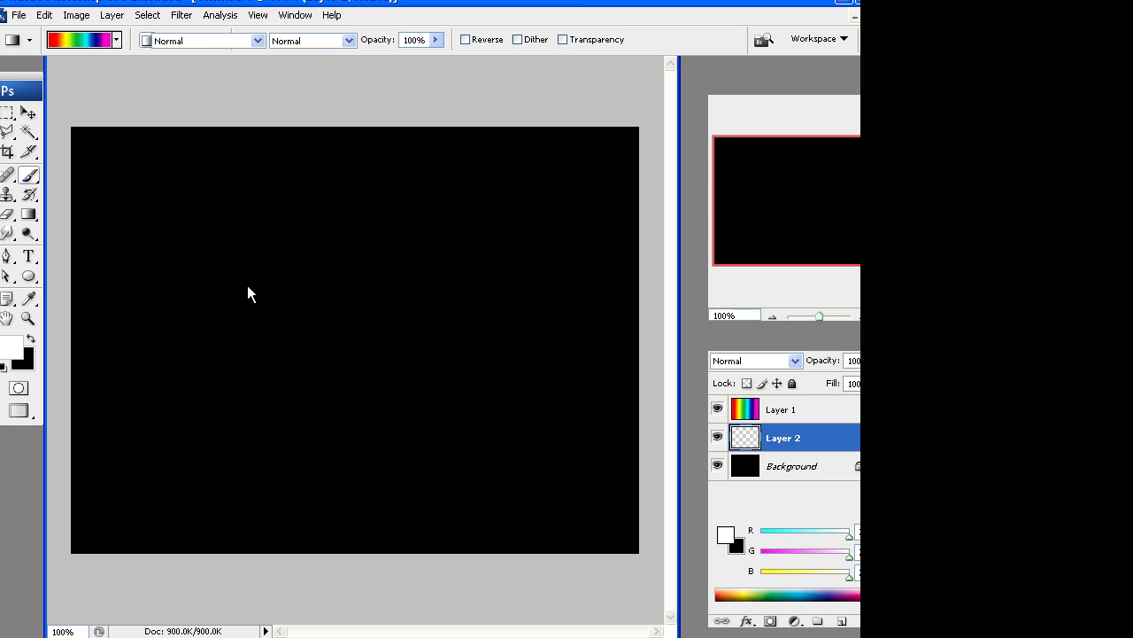
{"action": "right_click", "coordinate": [298, 304]}
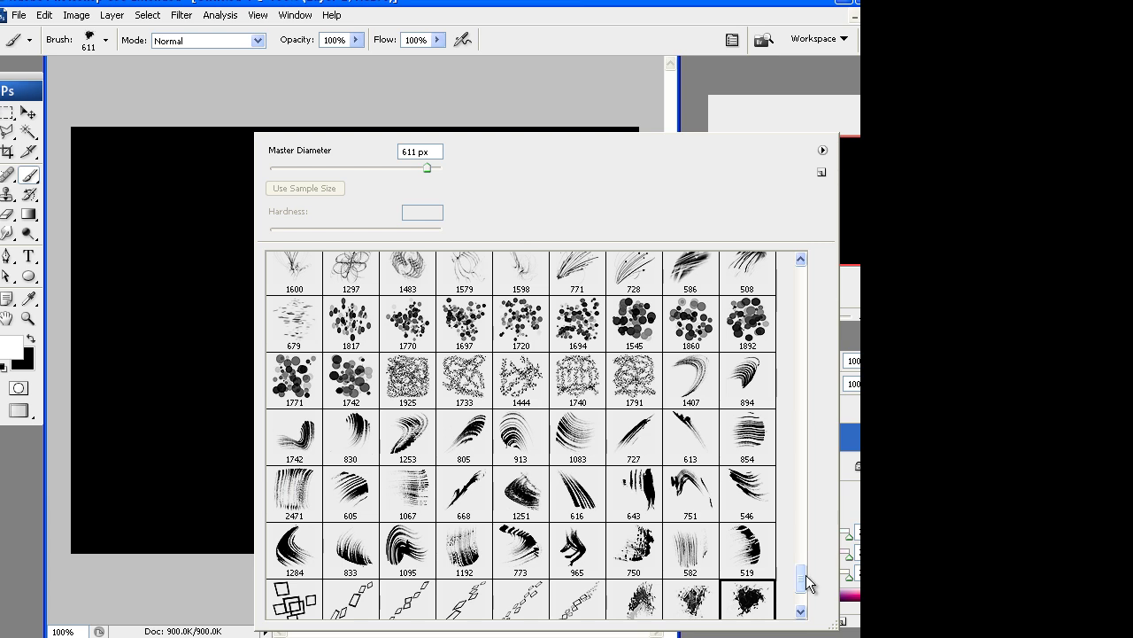
{"action": "left_click_drag", "start_coordinate": [806, 580], "coordinate": [804, 595]}
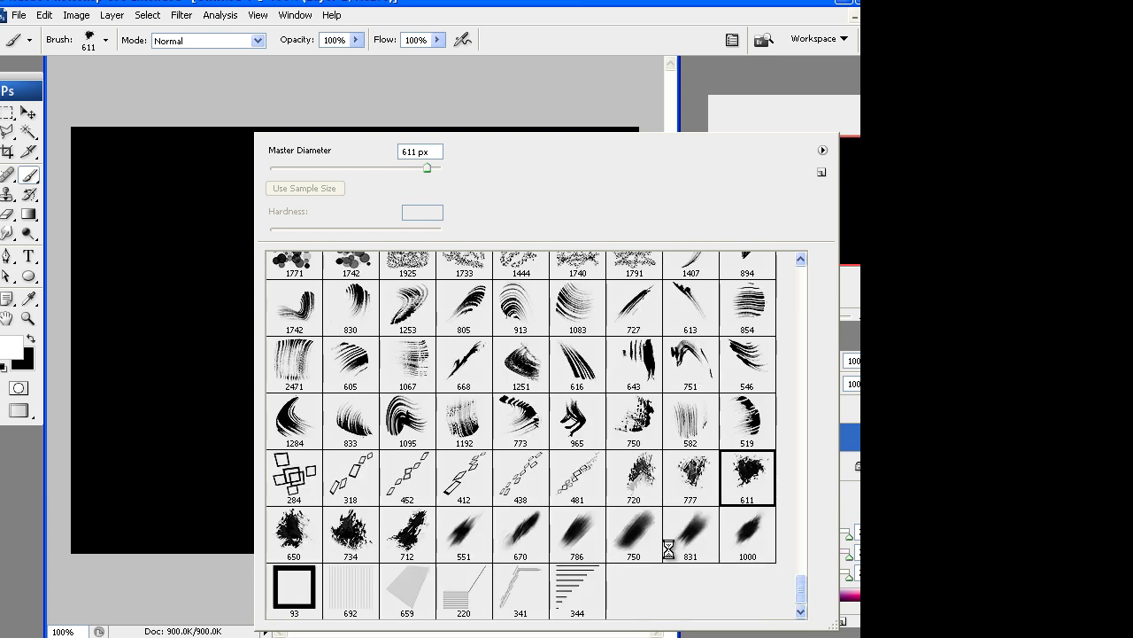
{"action": "left_click", "coordinate": [345, 527]}
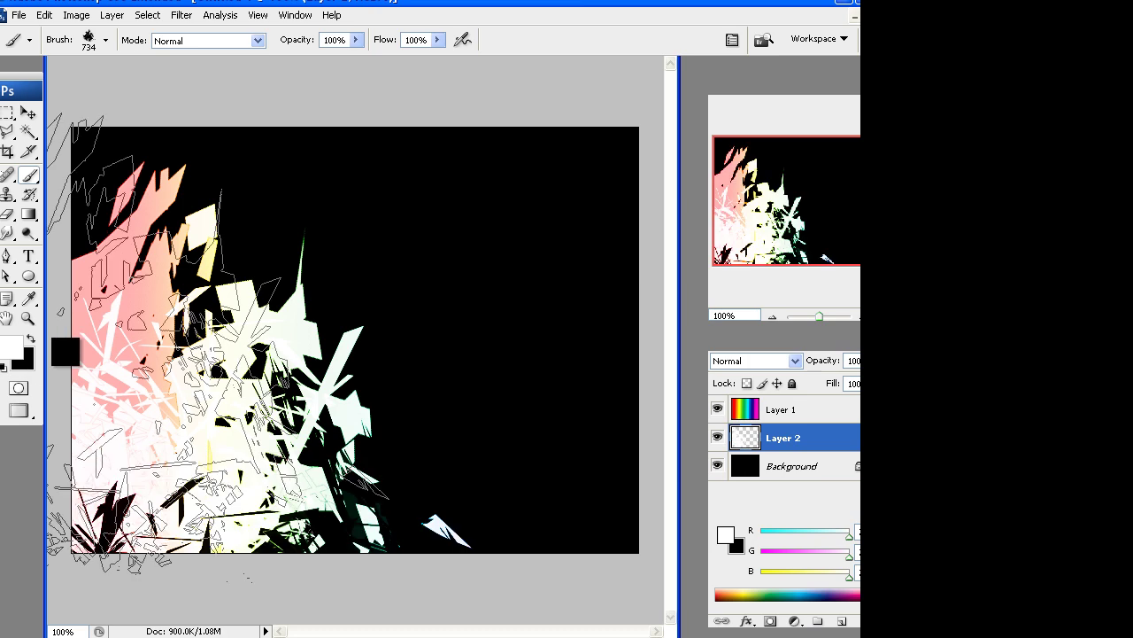
{"action": "right_click", "coordinate": [328, 292]}
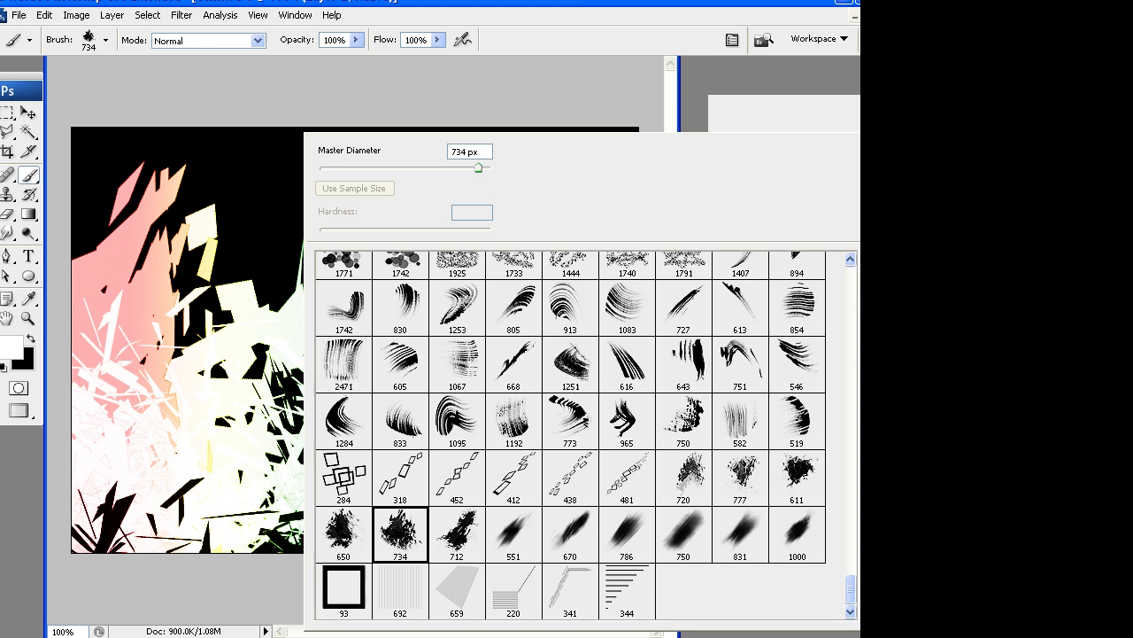
{"action": "left_click_drag", "start_coordinate": [856, 580], "coordinate": [855, 408]}
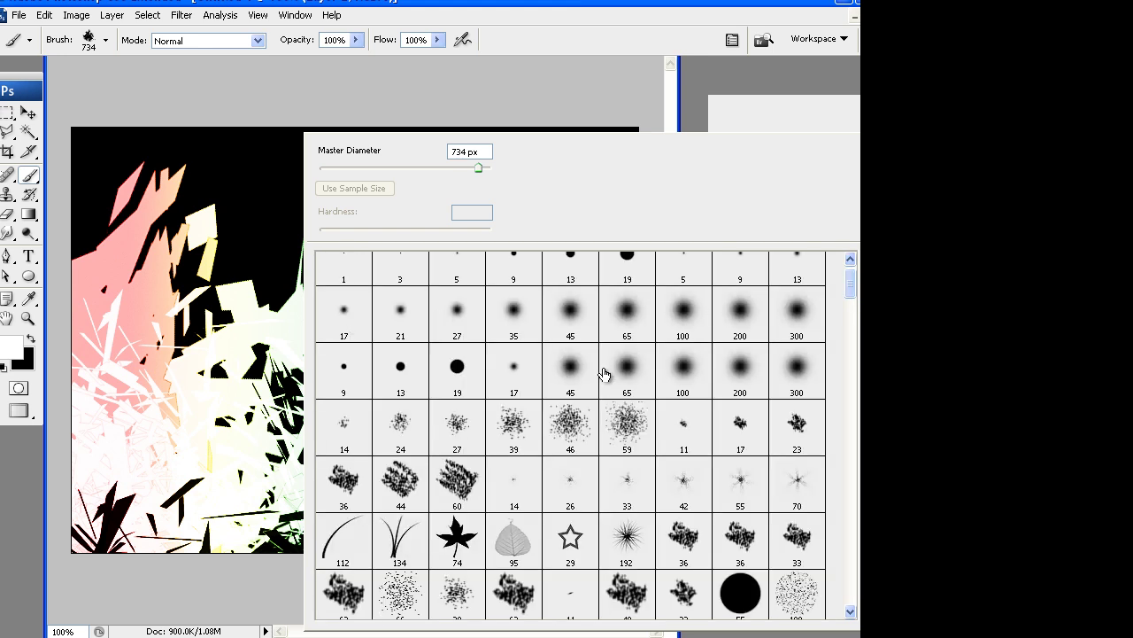
{"action": "left_click", "coordinate": [574, 369]}
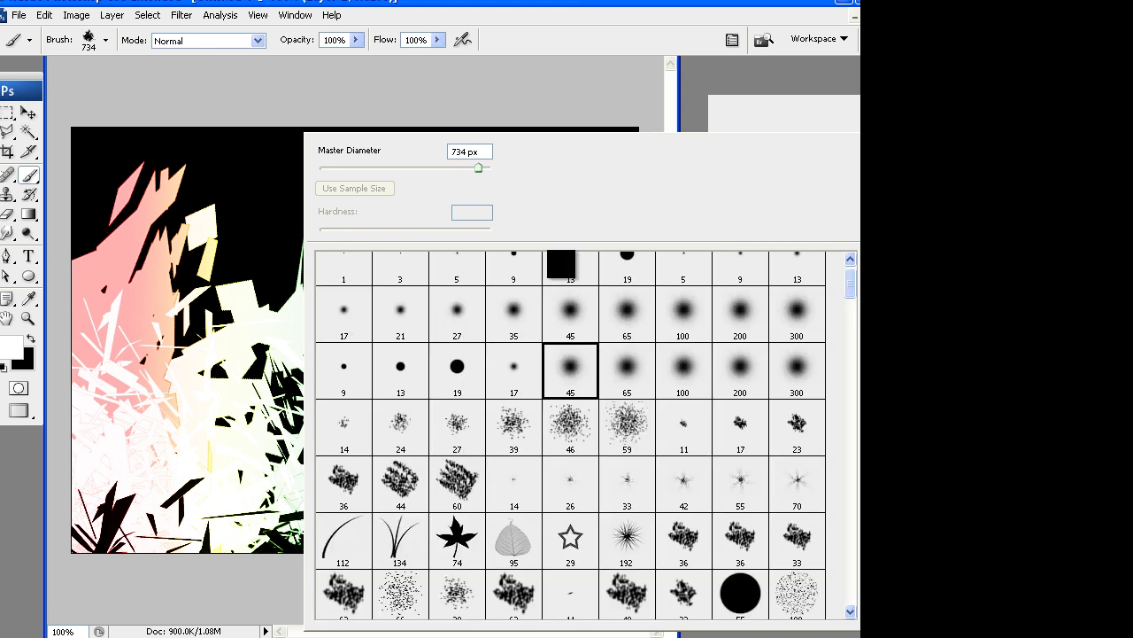
{"action": "key", "text": "Return"}
- Paint a glowing cyan-to-magenta stroke from the top edge, then undo it
{"action": "left_click", "coordinate": [177, 135]}
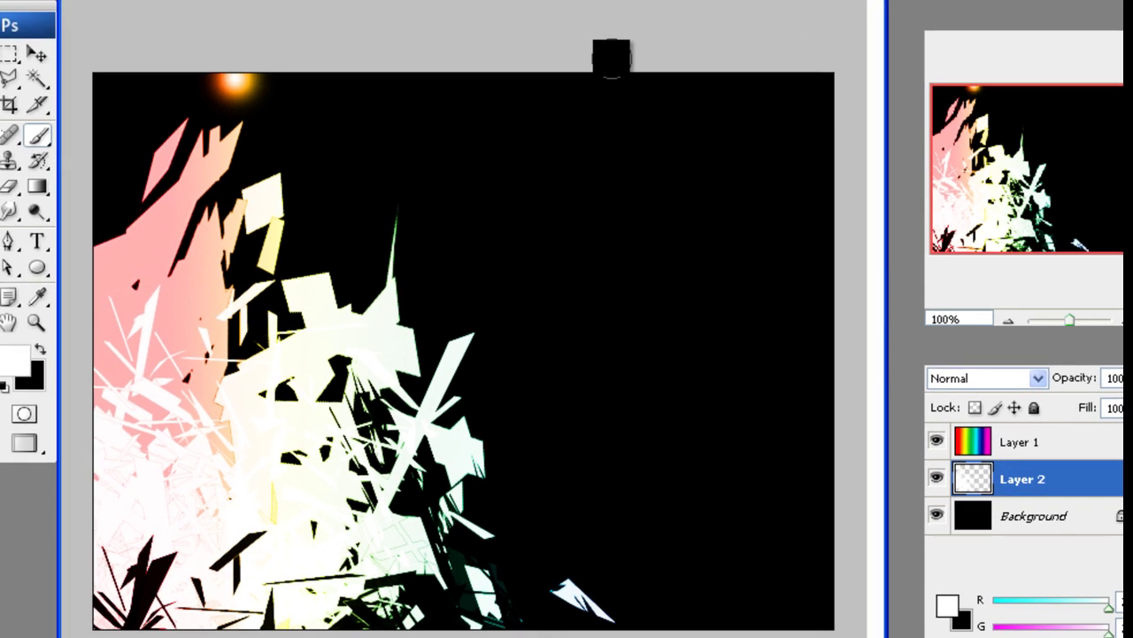
{"action": "left_click_drag", "start_coordinate": [433, 139], "coordinate": [588, 285]}
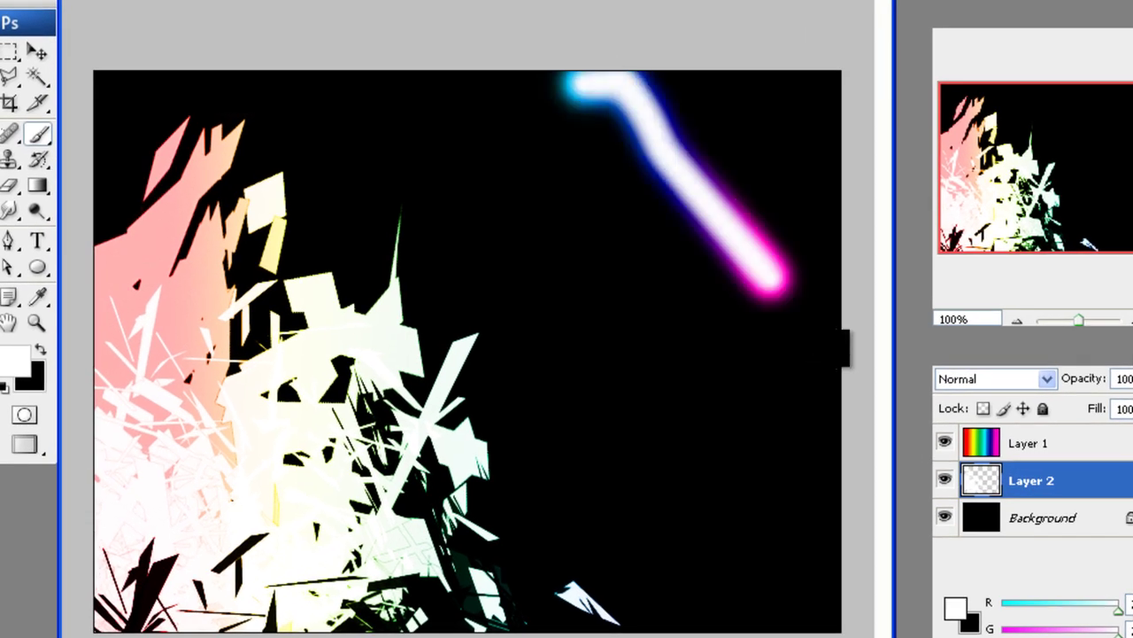
{"action": "left_click_drag", "start_coordinate": [775, 282], "coordinate": [925, 307]}
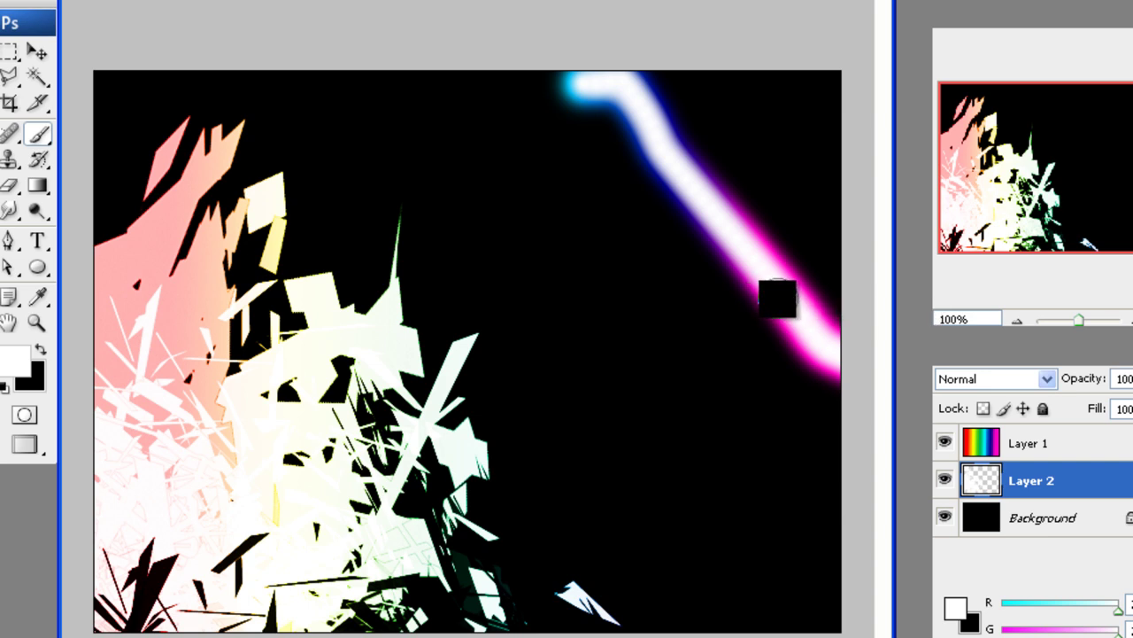
{"action": "key", "text": "ctrl+z"}
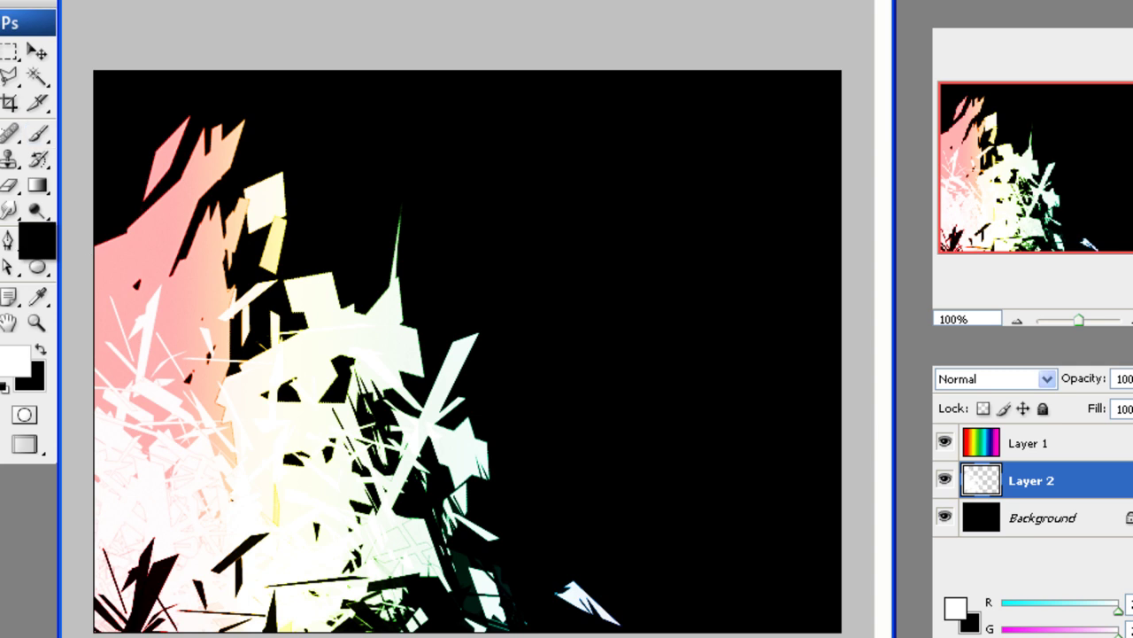
- Type the NeonTutorial script text on the canvas, shift it right and down, and commit
{"action": "left_click", "coordinate": [38, 240]}
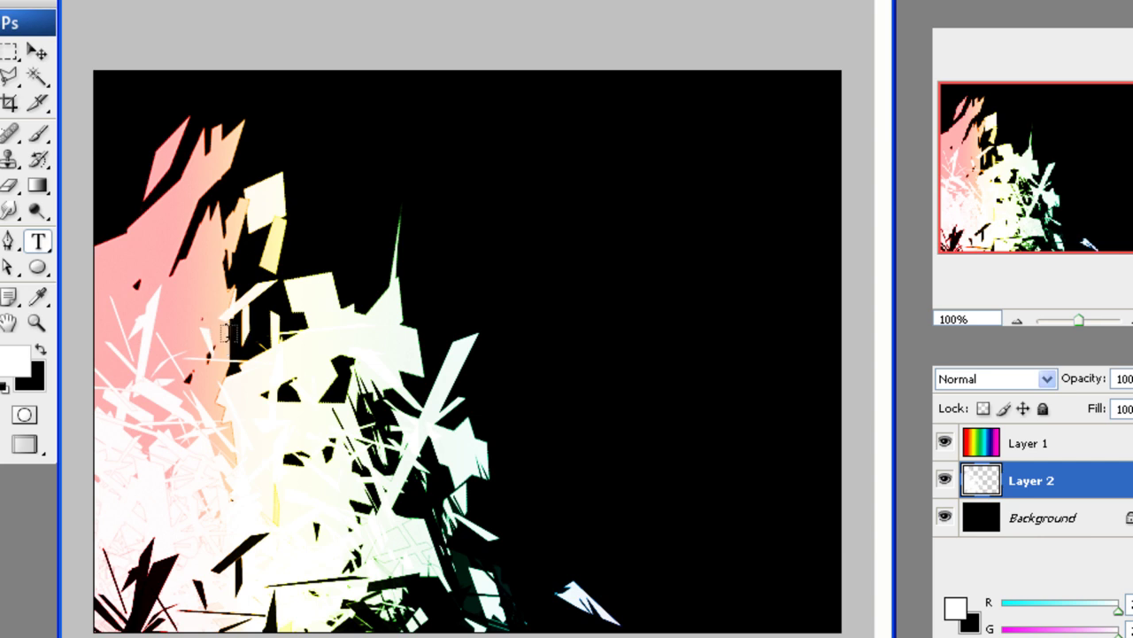
{"action": "left_click", "coordinate": [226, 332]}
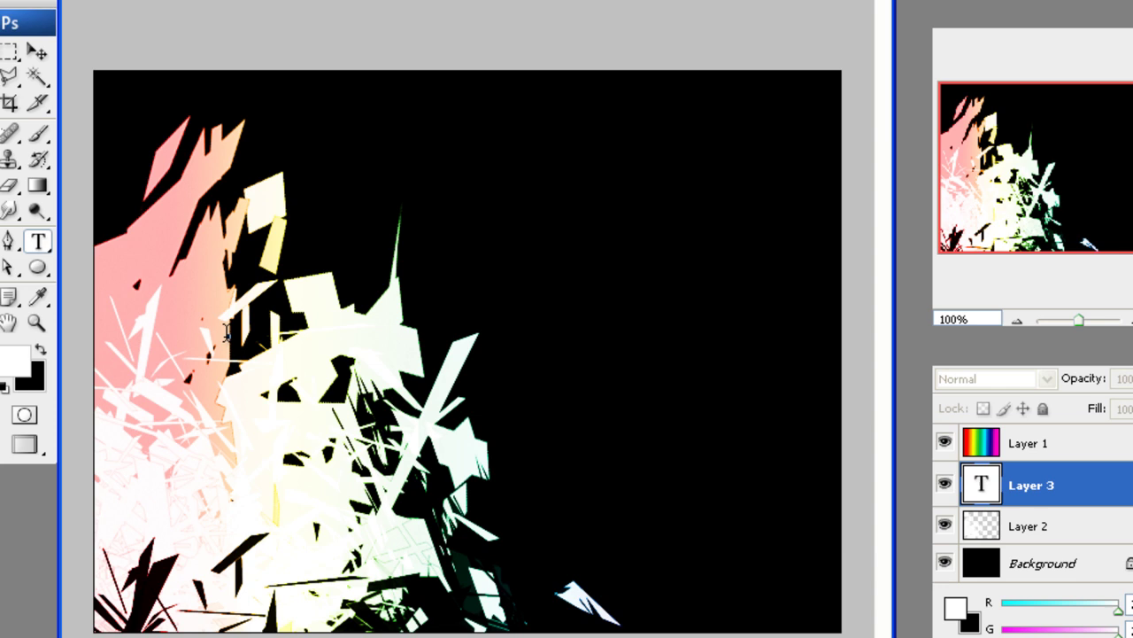
{"action": "type", "text": "a Our"}
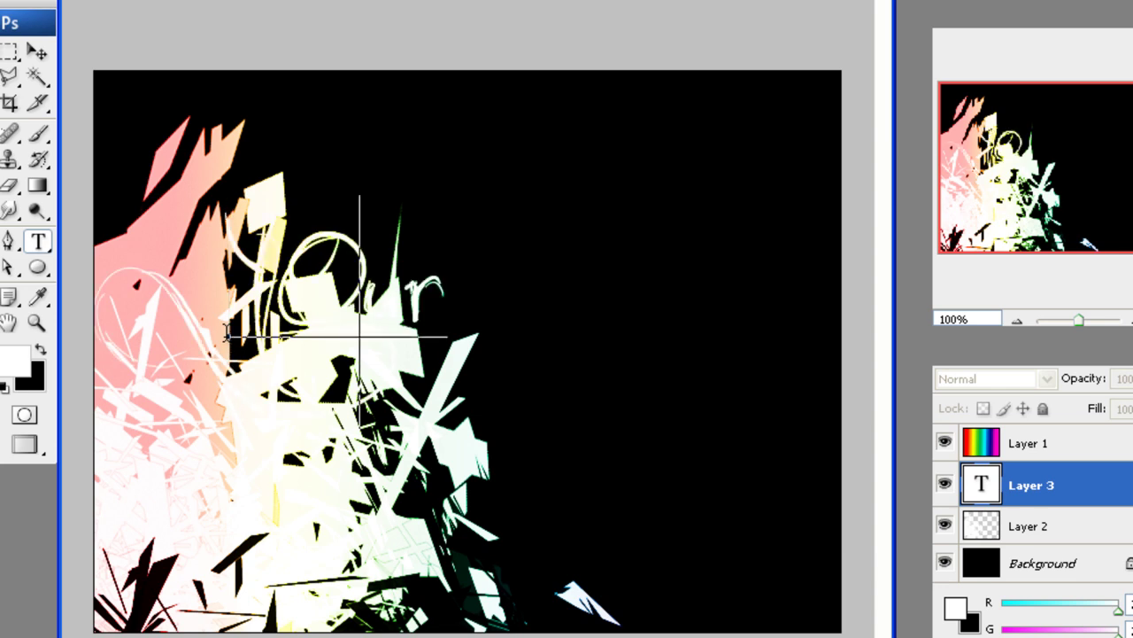
{"action": "type", "text": "Yon"}
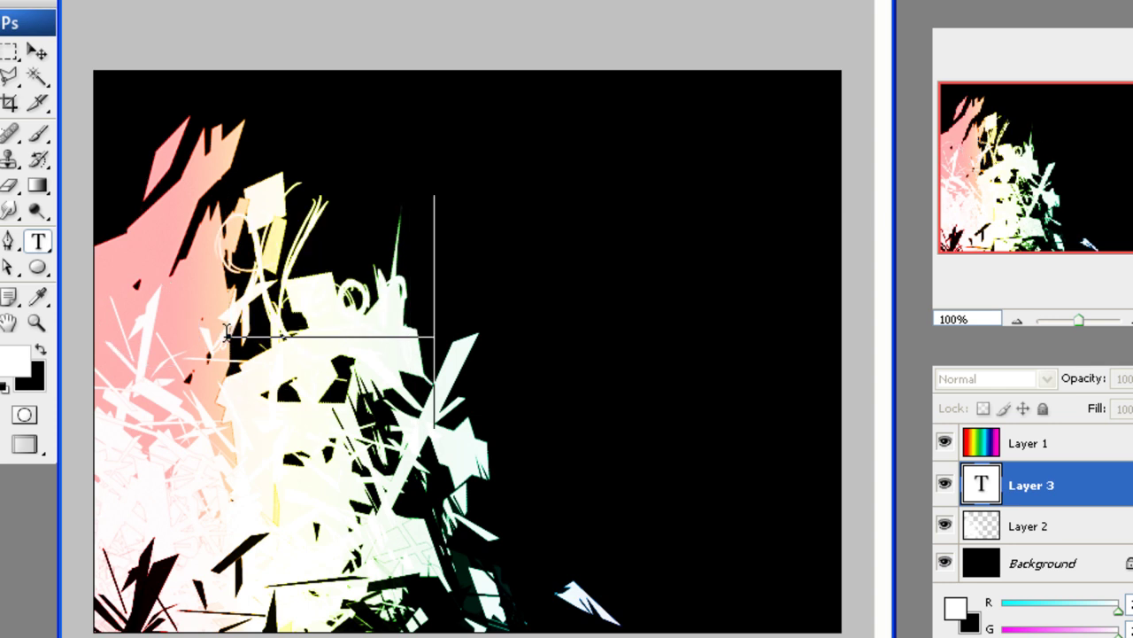
{"action": "type", "text": "lutor "}
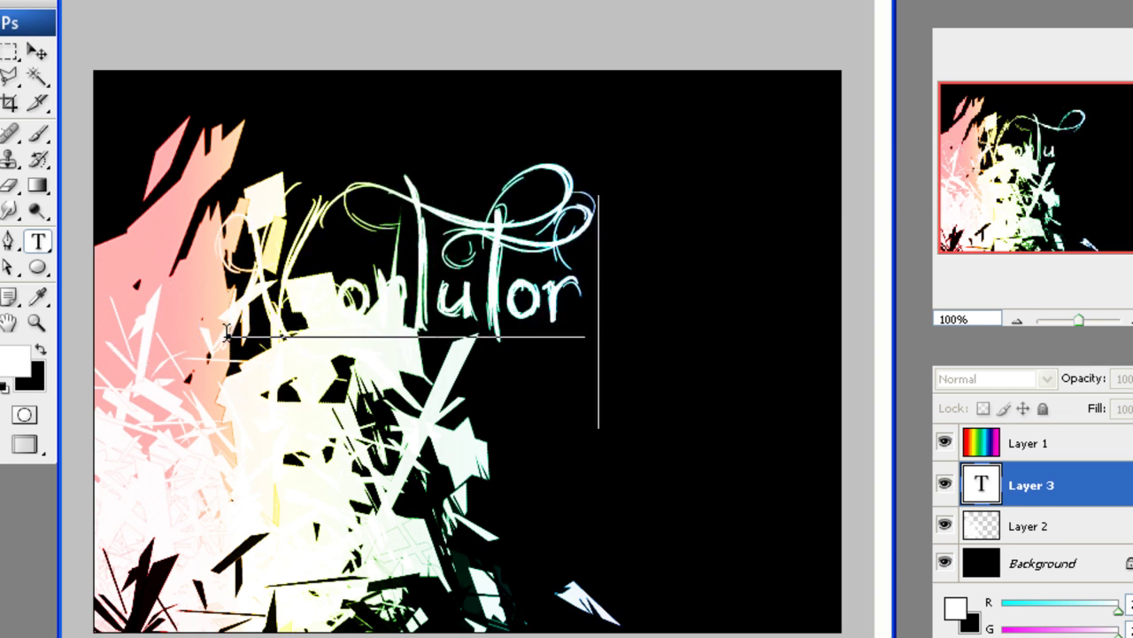
{"action": "type", "text": "ial"}
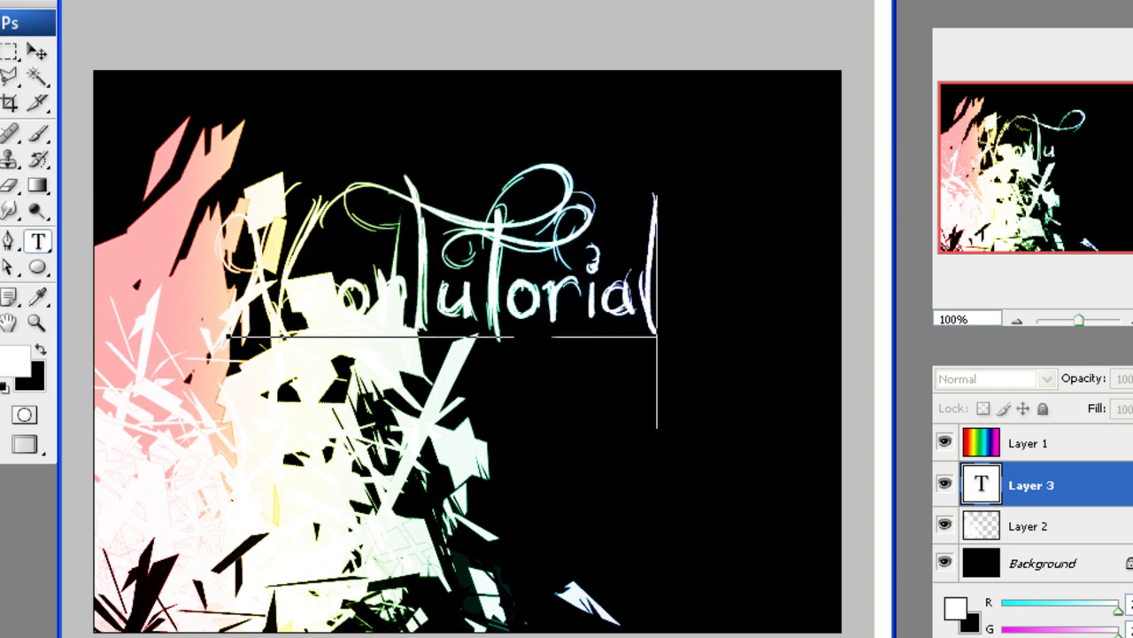
{"action": "mouse_move", "coordinate": [738, 443]}
{"action": "left_mouse_down"}
{"action": "mouse_move", "coordinate": [804, 482]}
{"action": "mouse_move", "coordinate": [794, 471]}
{"action": "left_mouse_up"}
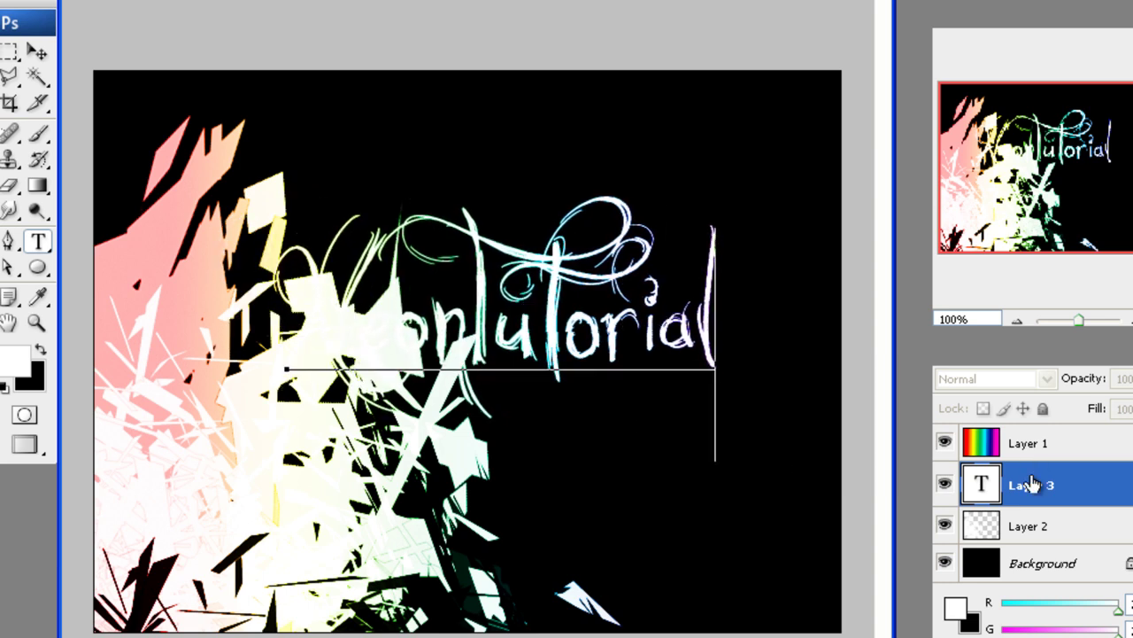
{"action": "left_click", "coordinate": [1020, 424]}
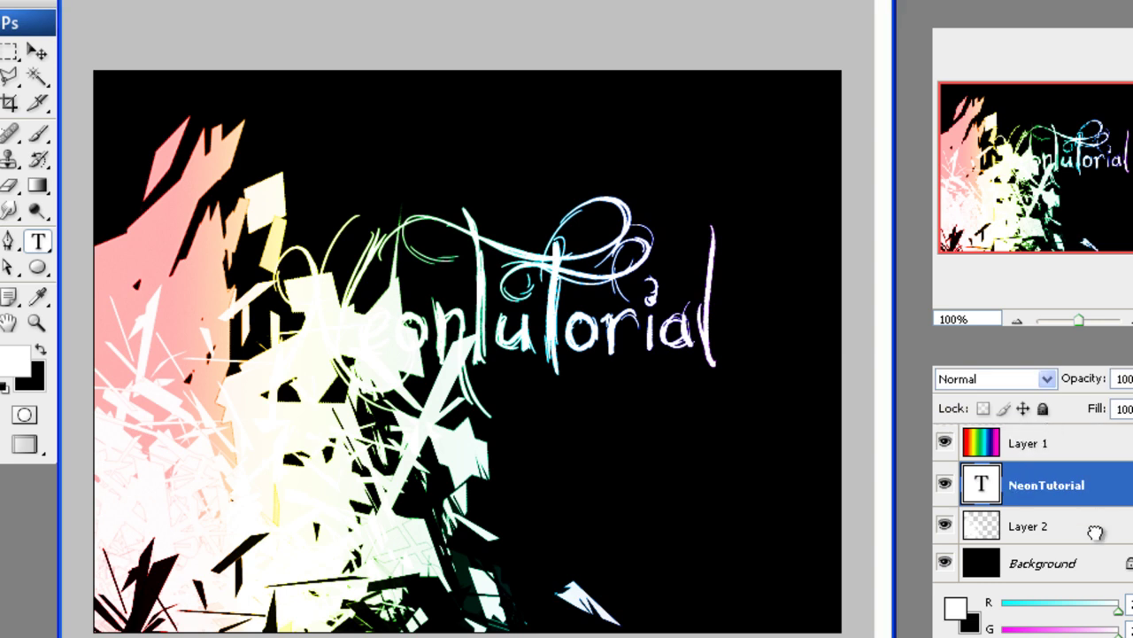
- Move the NeonTutorial layer to the top and put transform handles on it
{"action": "mouse_move", "coordinate": [1048, 428]}
{"action": "left_mouse_down"}
{"action": "mouse_move", "coordinate": [1095, 531]}
{"action": "mouse_move", "coordinate": [914, 469]}
{"action": "mouse_move", "coordinate": [419, 228]}
{"action": "left_mouse_up"}
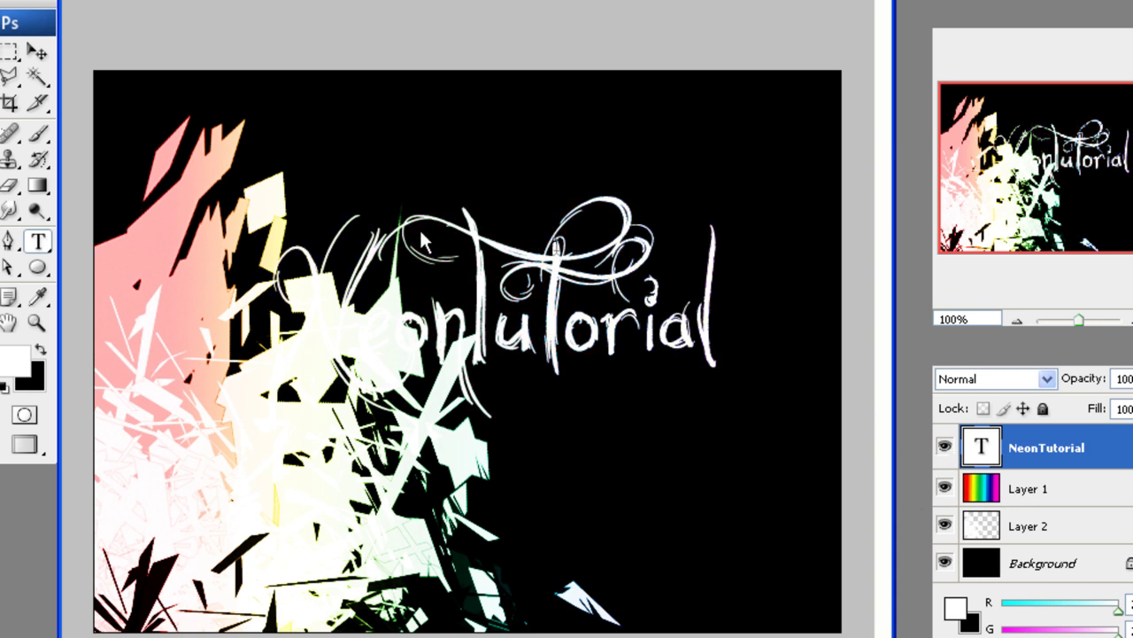
{"action": "left_click", "coordinate": [37, 51]}
{"action": "key", "text": "ctrl+t"}
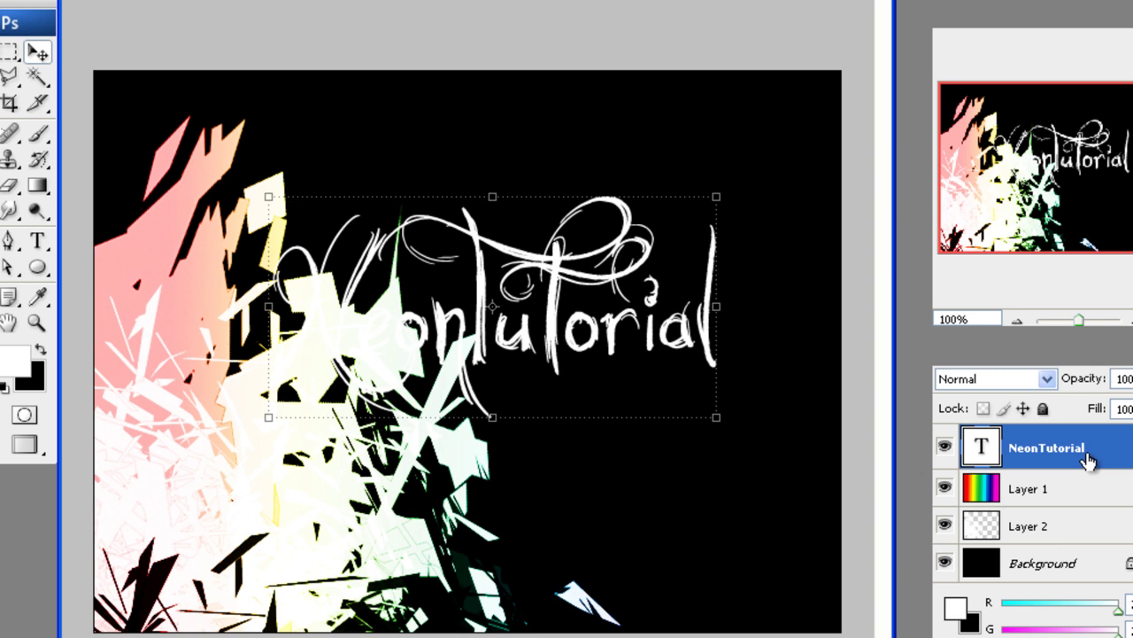
- Apply the rainbow preset style to NeonTutorial and review its Outer Glow and Gradient Overlay
{"action": "key", "text": "h"}
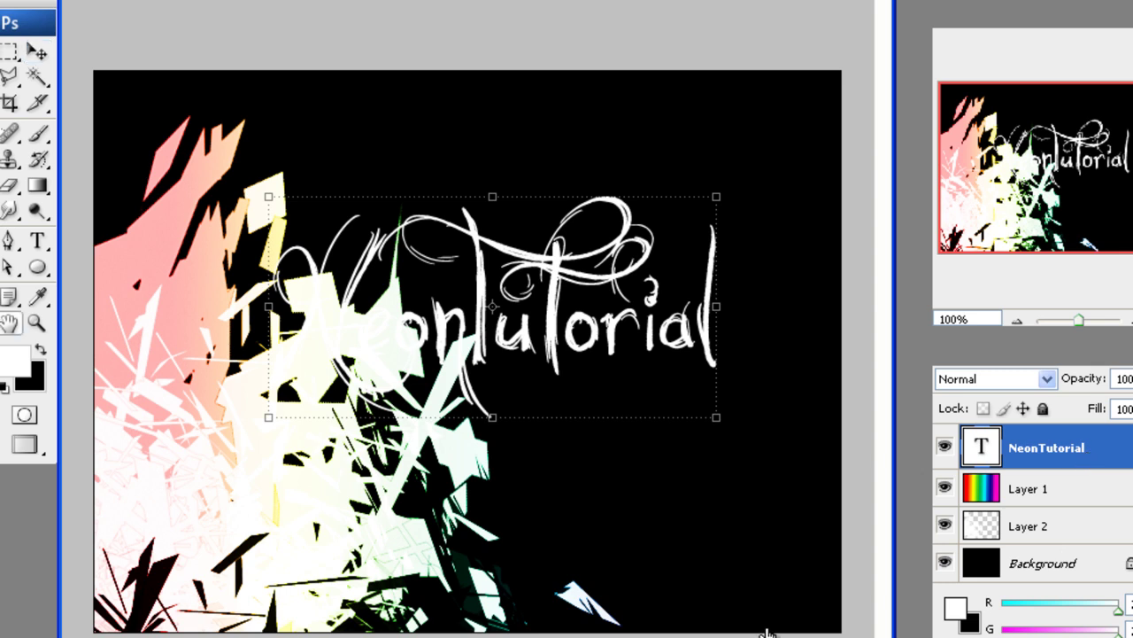
{"action": "double_click", "coordinate": [1116, 447]}
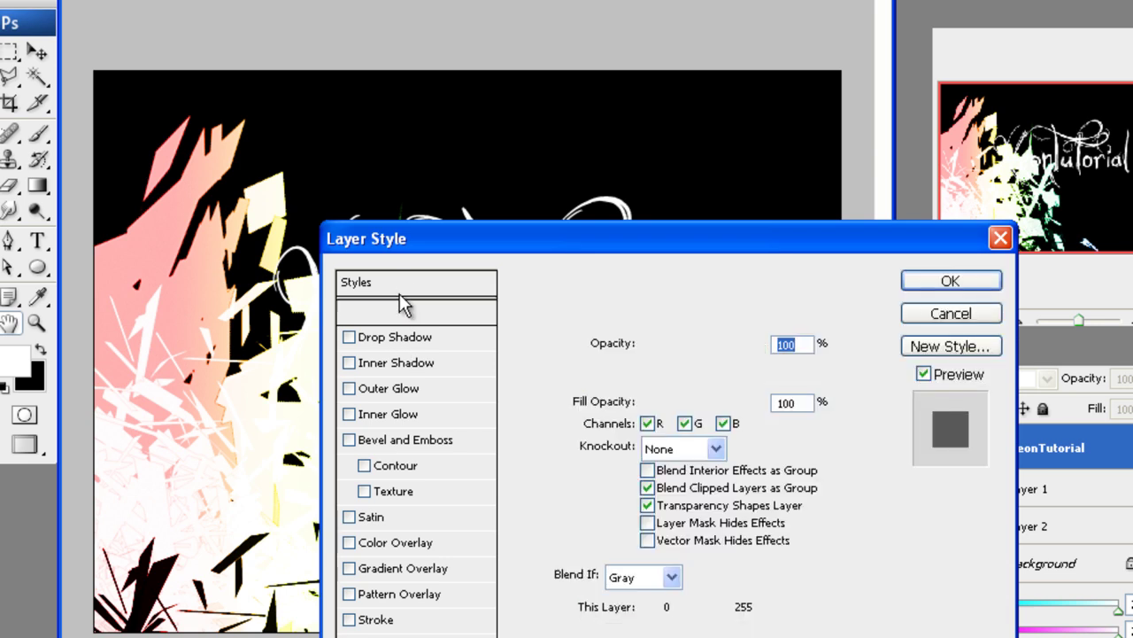
{"action": "left_click", "coordinate": [476, 282]}
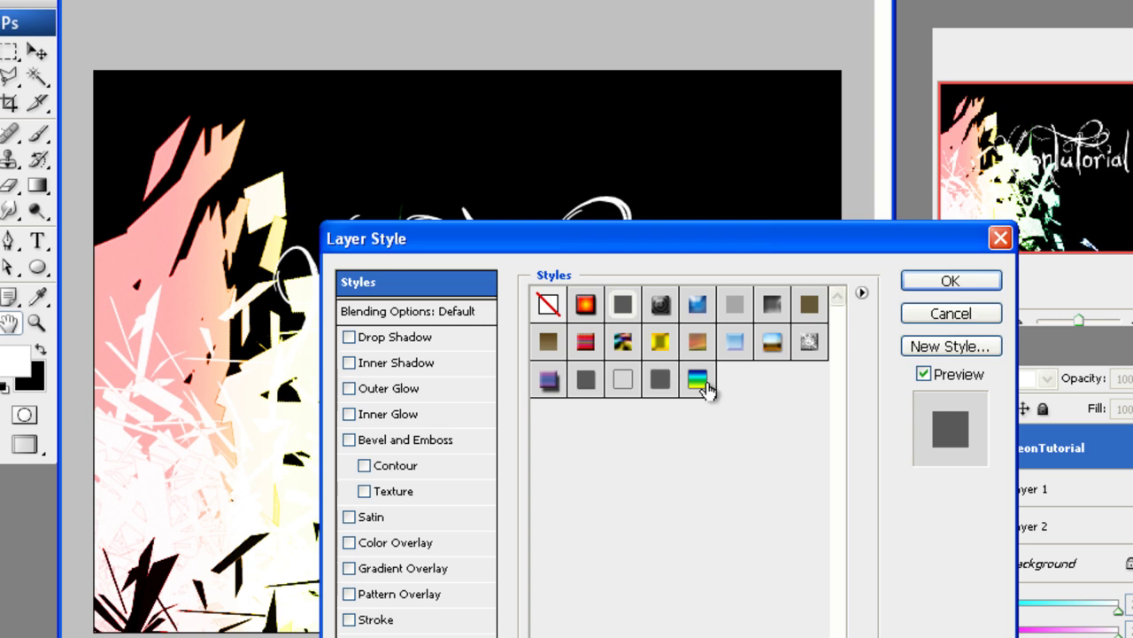
{"action": "left_click", "coordinate": [700, 383]}
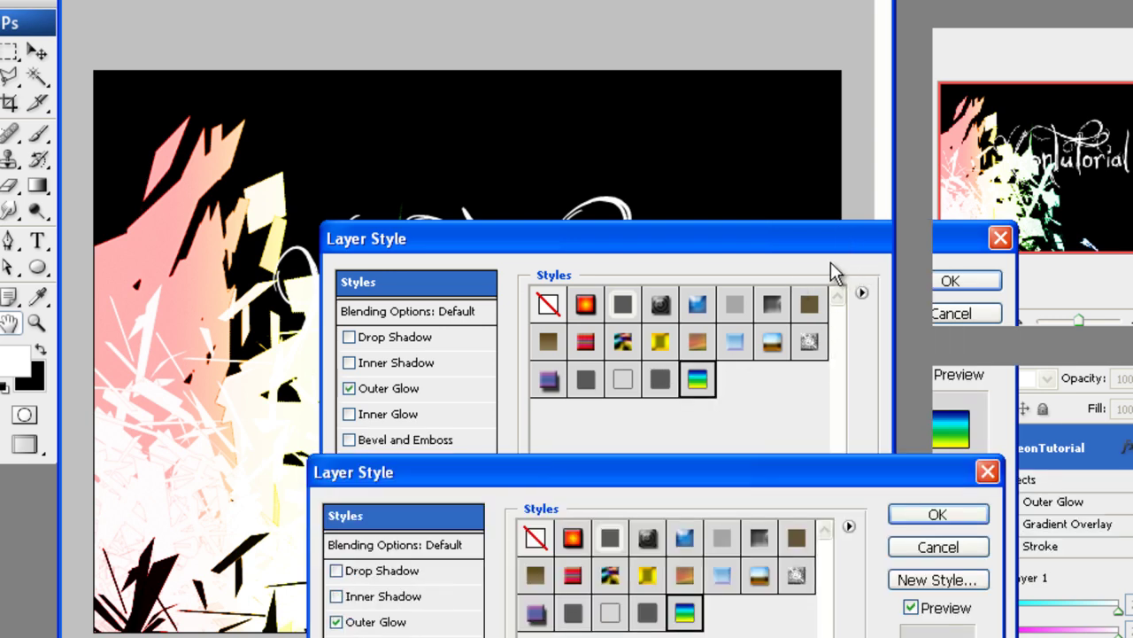
{"action": "left_click_drag", "start_coordinate": [823, 228], "coordinate": [804, 211]}
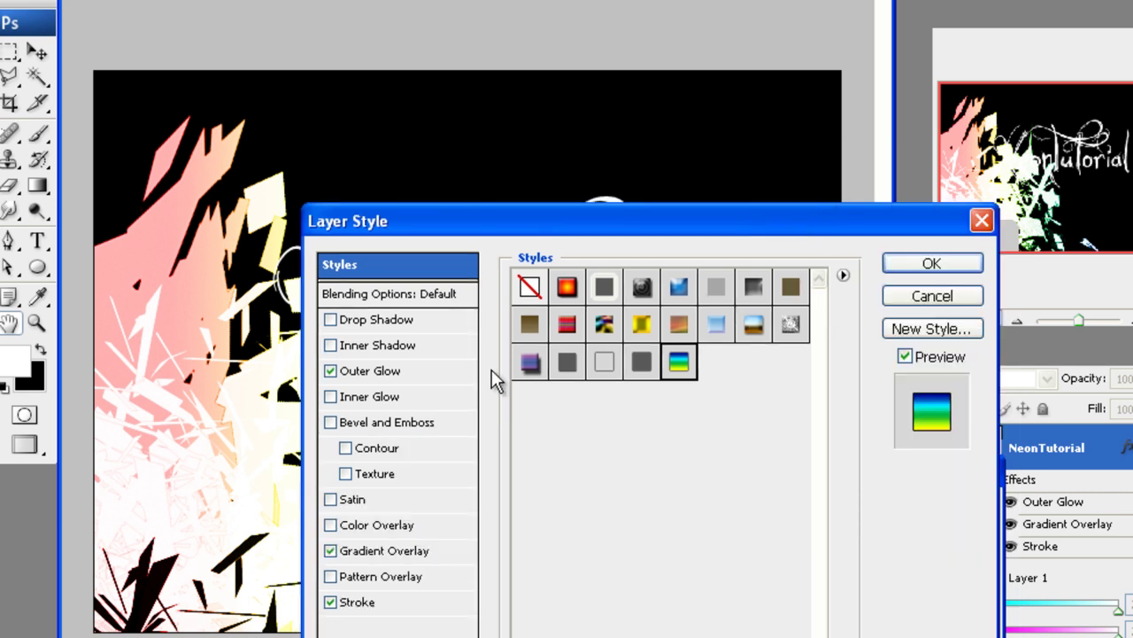
{"action": "left_click", "coordinate": [437, 369]}
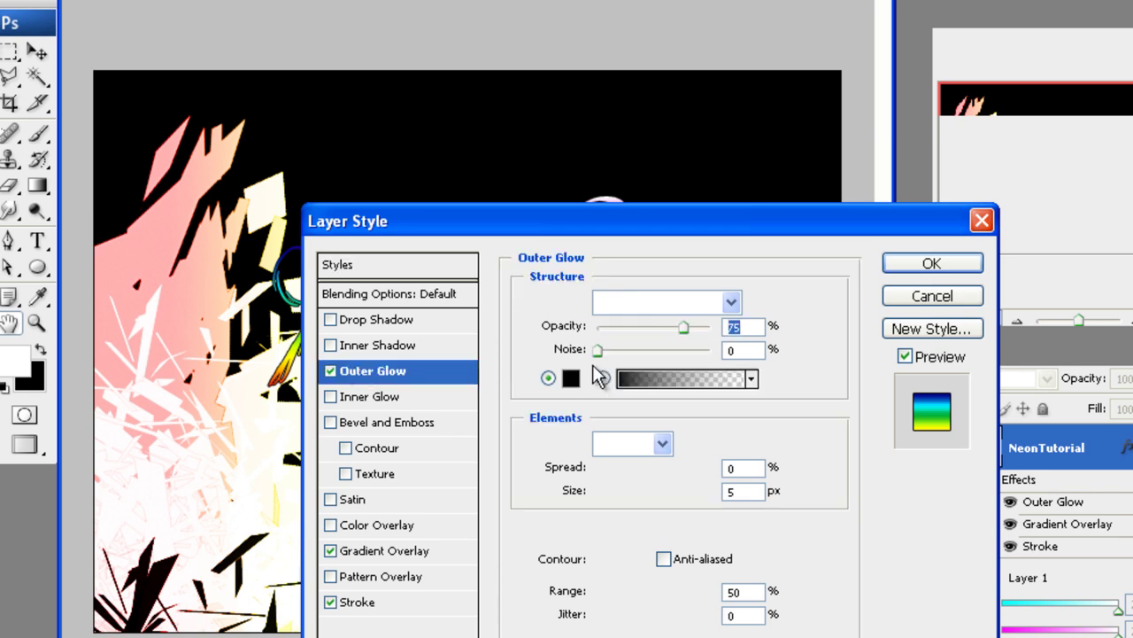
{"action": "left_click", "coordinate": [404, 550]}
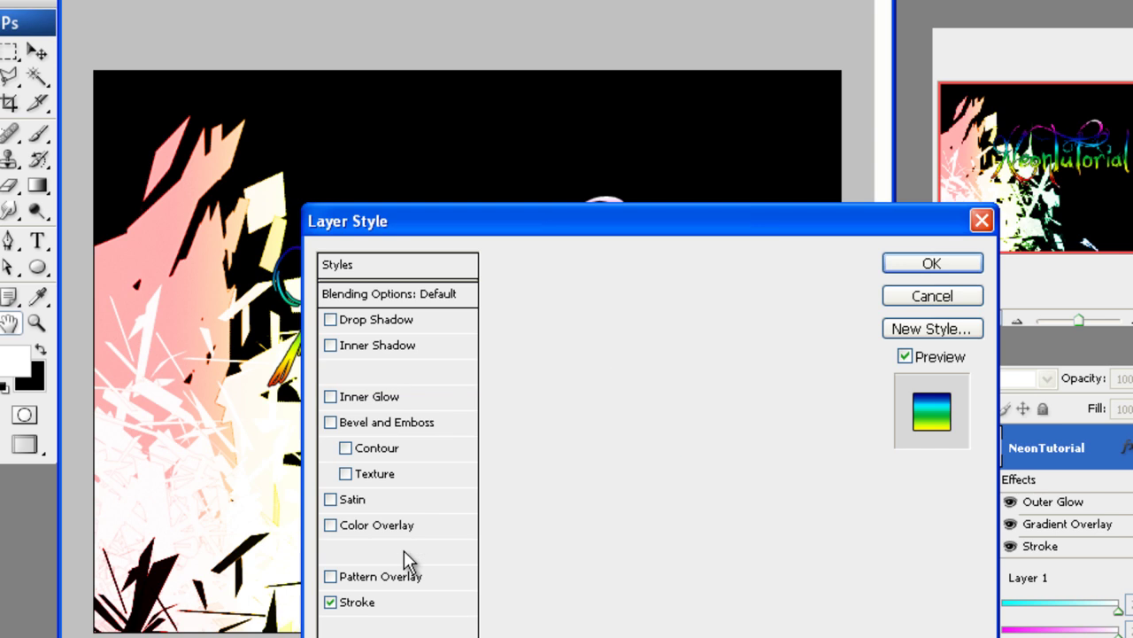